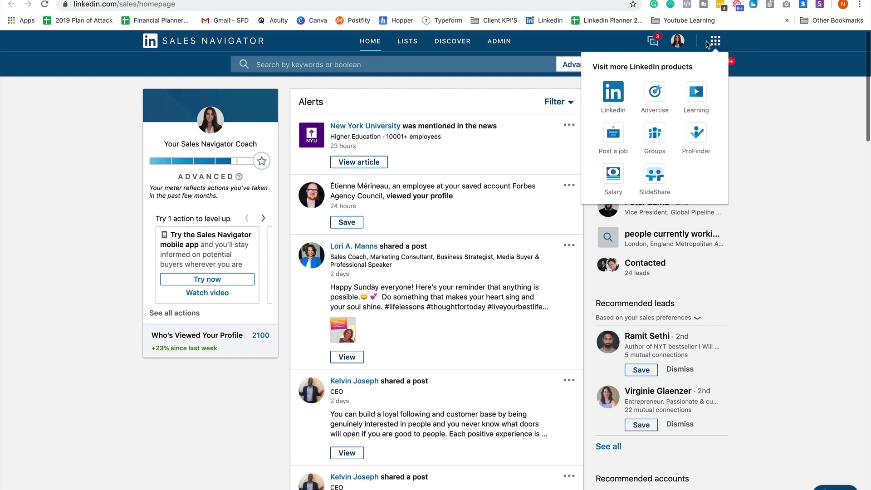
# Dismiss the LinkedIn products overlay and open the advanced search for leads
pyautogui.click(795, 107)
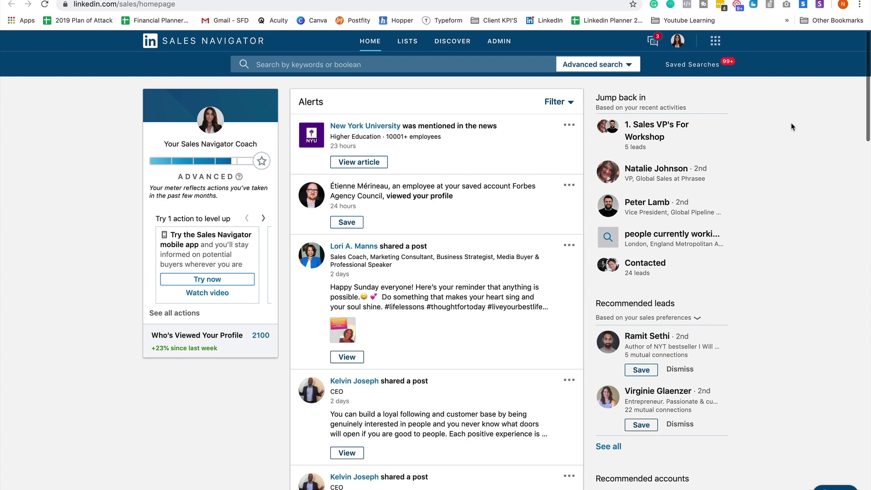
pyautogui.click(695, 66)
pyautogui.click(603, 68)
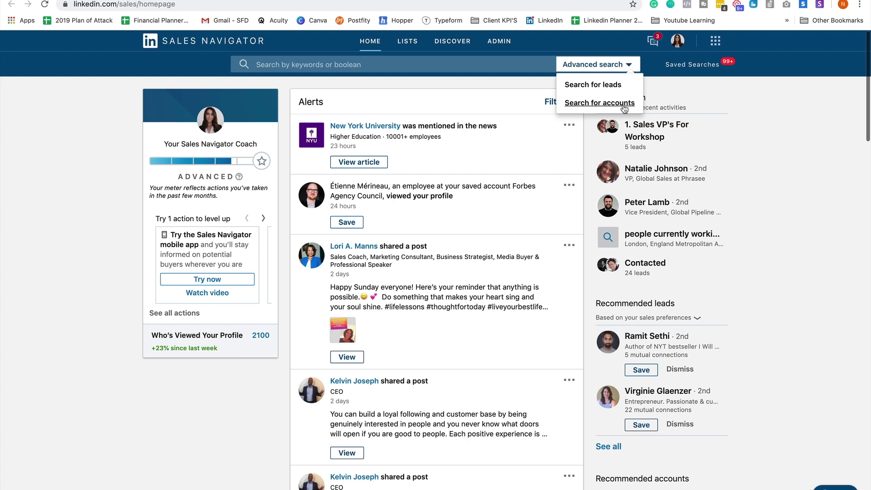
pyautogui.click(590, 86)
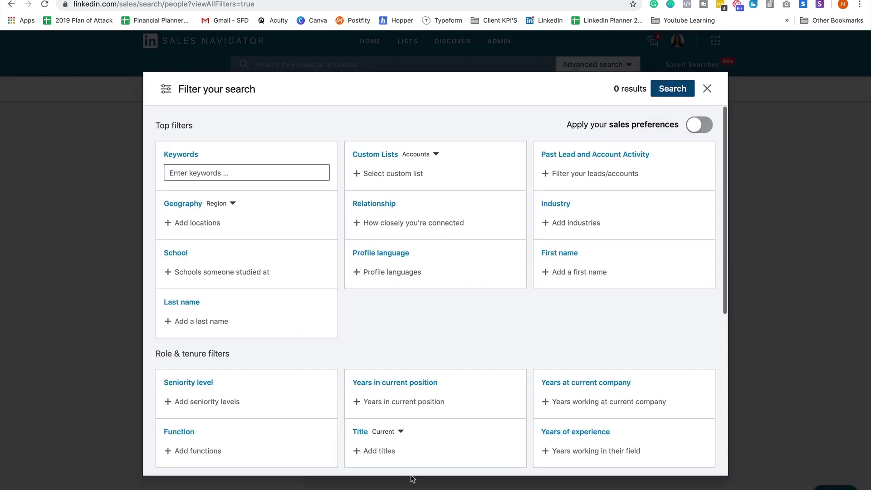
# Filter the lead search by the Restaurants industry and the English profile language
pyautogui.scroll(-6, 496, 330)
pyautogui.scroll(6, 496, 330)
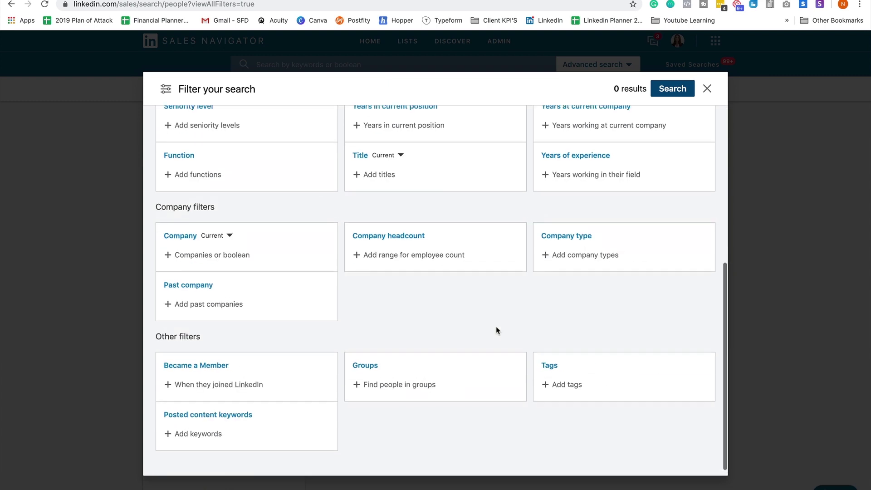
pyautogui.scroll(-4, 531, 311)
pyautogui.scroll(-2, 539, 287)
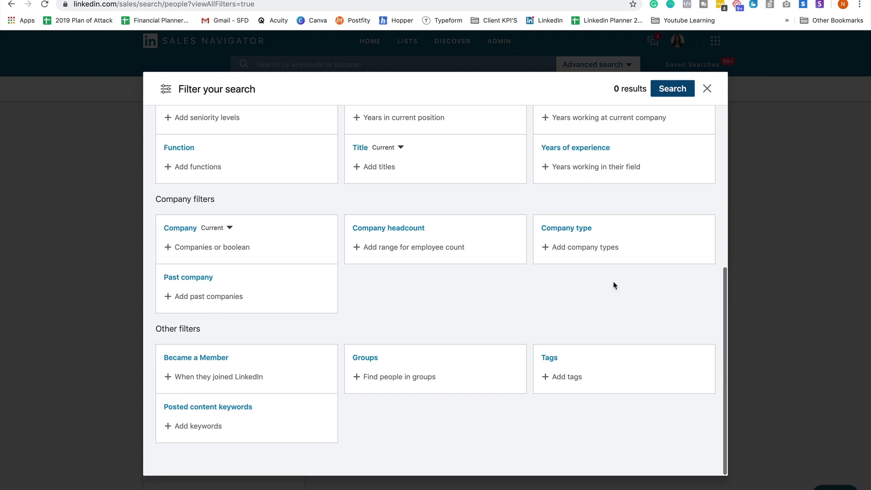
pyautogui.scroll(6, 613, 285)
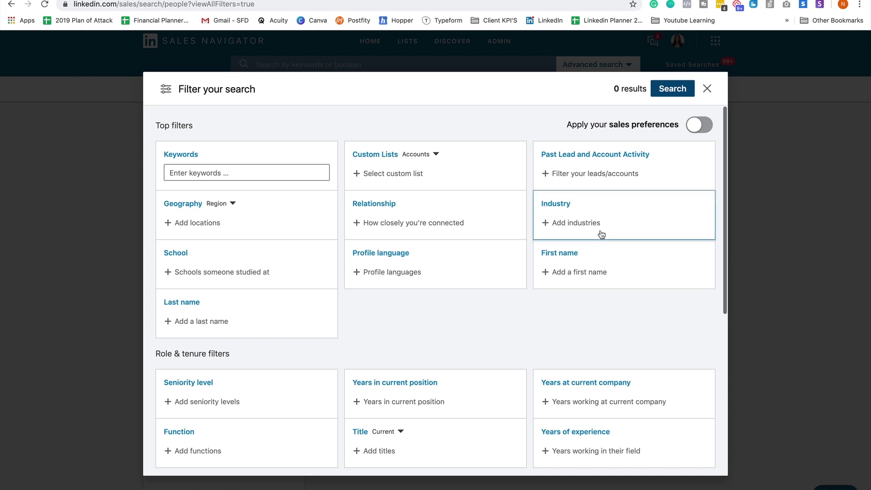
pyautogui.click(584, 223)
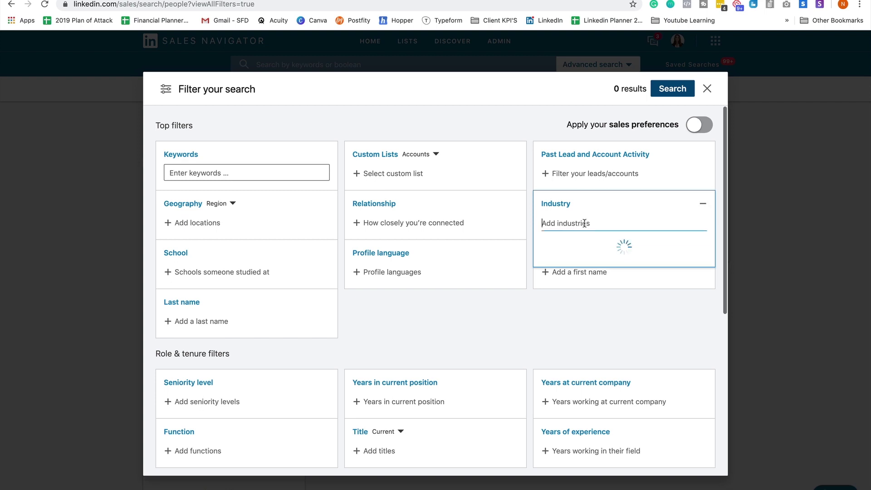
pyautogui.write('re')
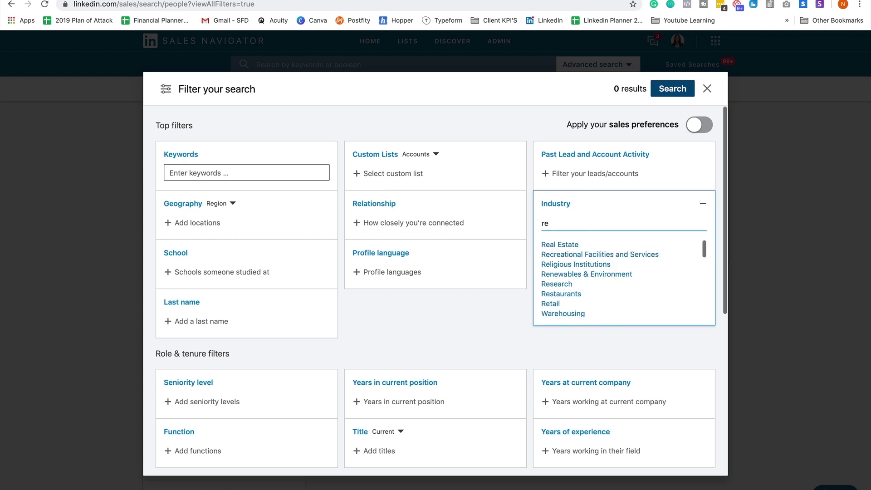
pyautogui.write('st')
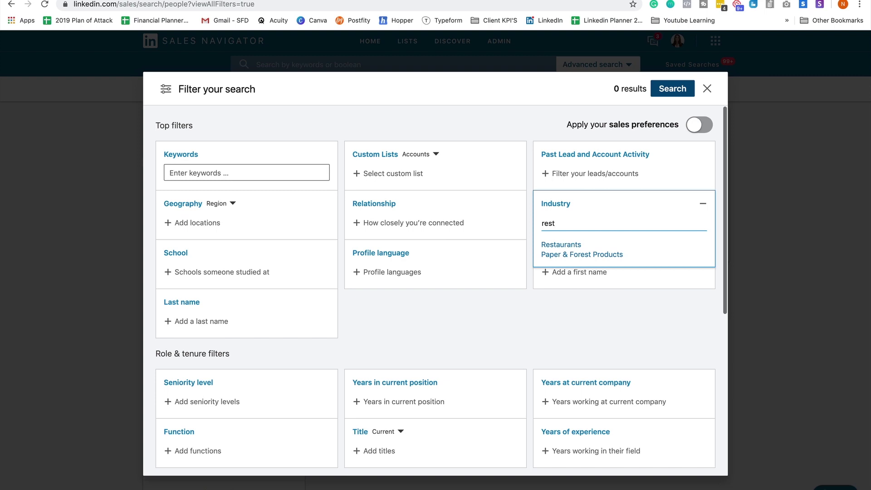
pyautogui.click(561, 244)
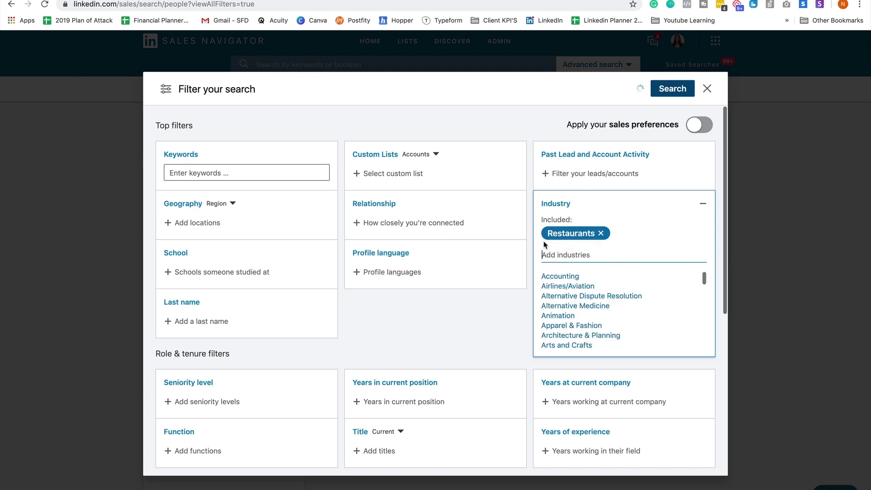
pyautogui.click(415, 281)
pyautogui.click(368, 281)
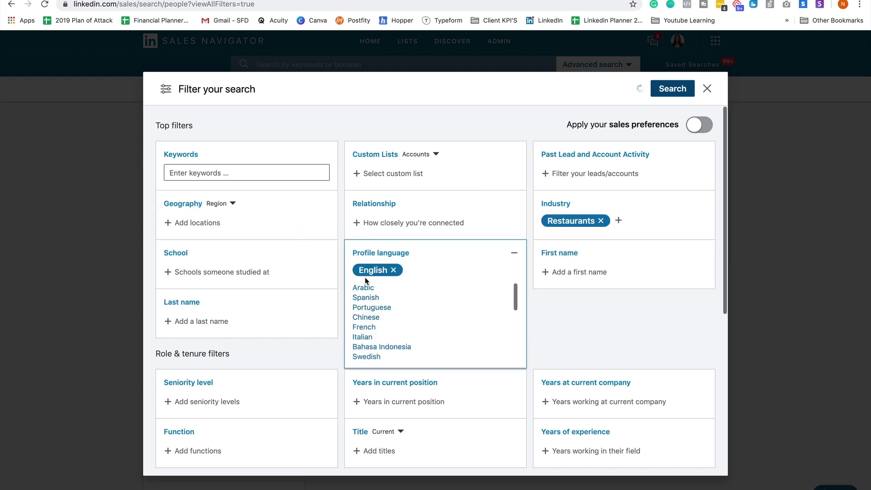
# Add London, England, United Kingdom as the geography filter and check the number of matching leads
pyautogui.click(202, 221)
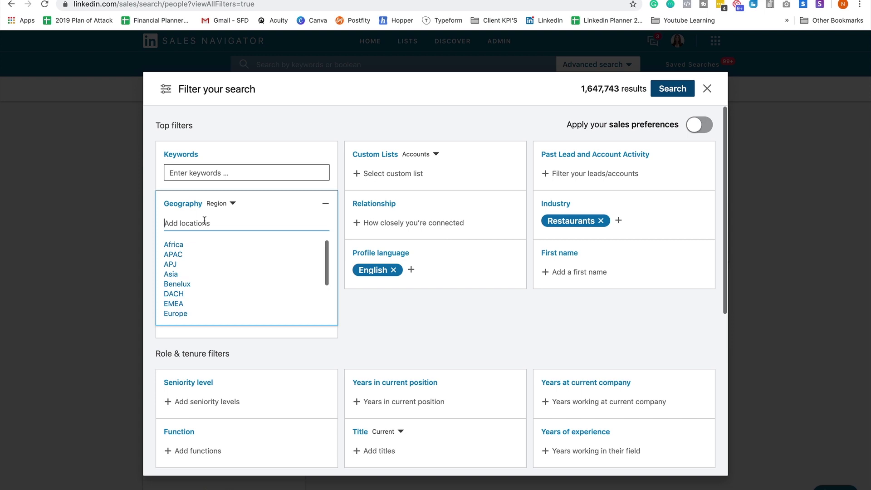
pyautogui.scroll(-4, 560, 356)
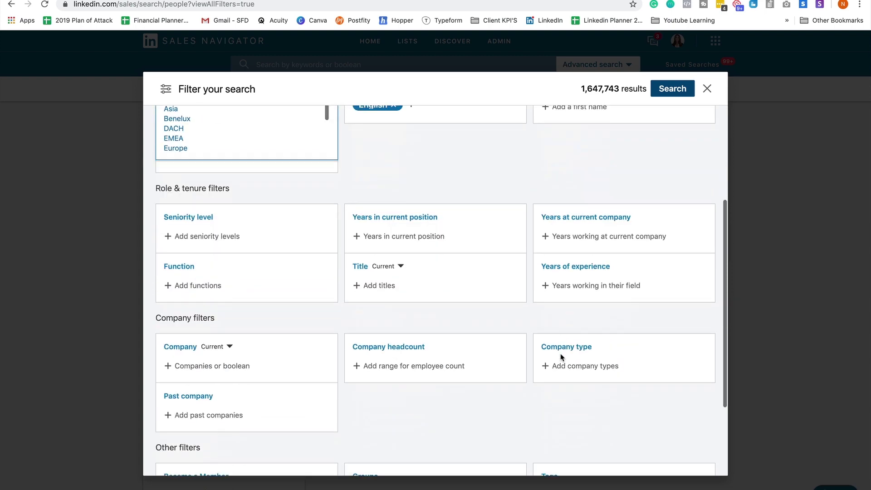
pyautogui.scroll(-3, 561, 356)
pyautogui.scroll(7, 561, 358)
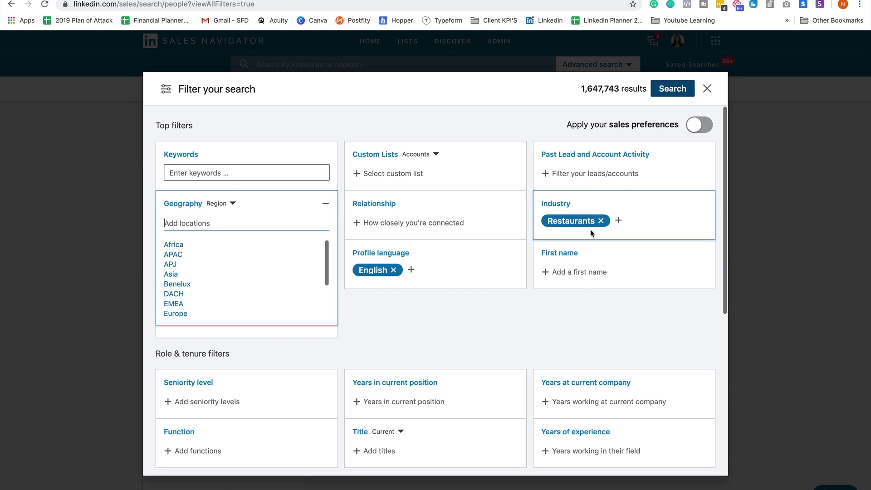
pyautogui.scroll(-5, 597, 338)
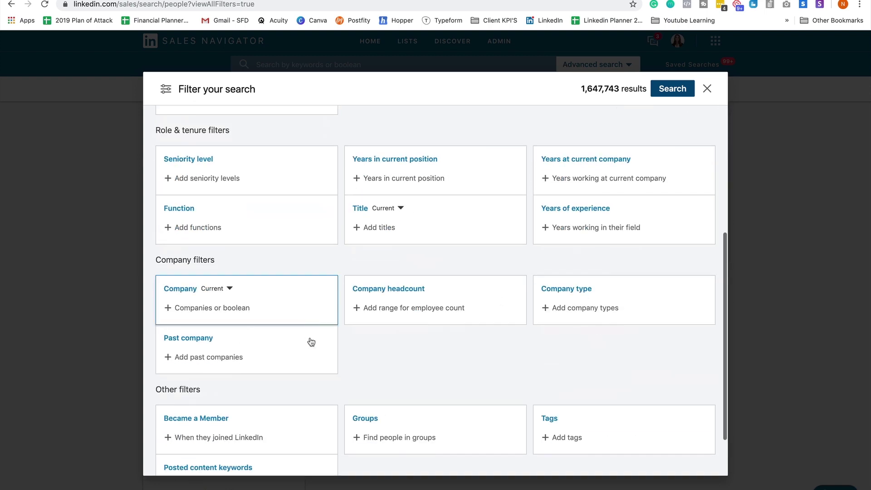
pyautogui.scroll(5, 445, 362)
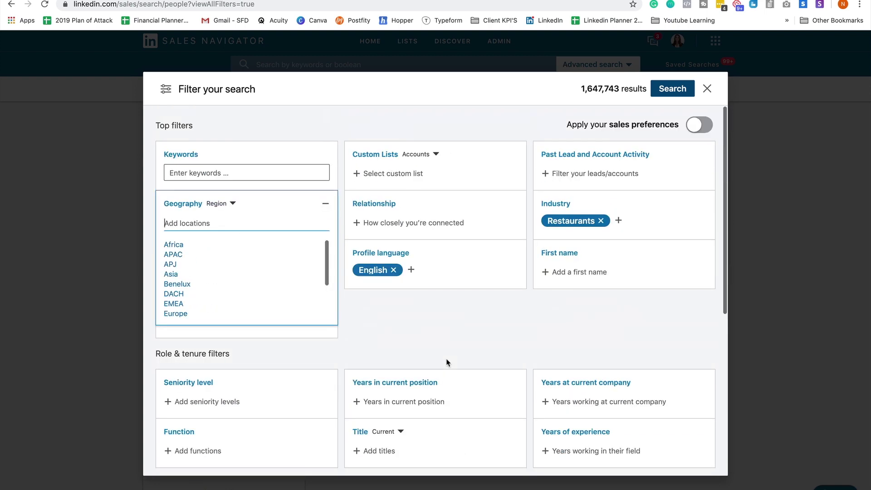
pyautogui.scroll(-5, 447, 362)
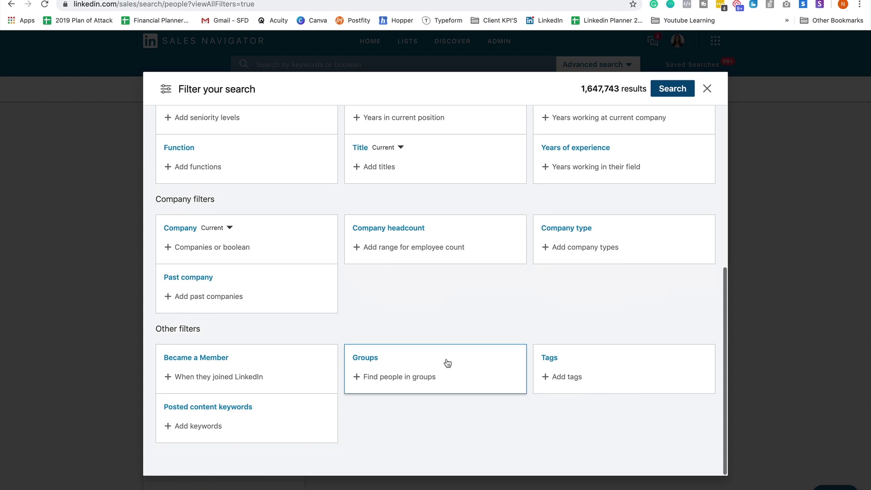
pyautogui.scroll(5, 447, 362)
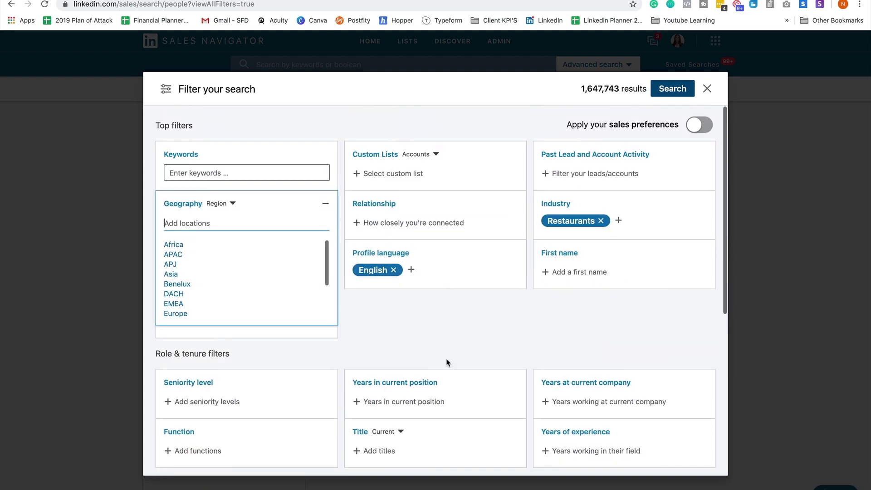
pyautogui.write('london')
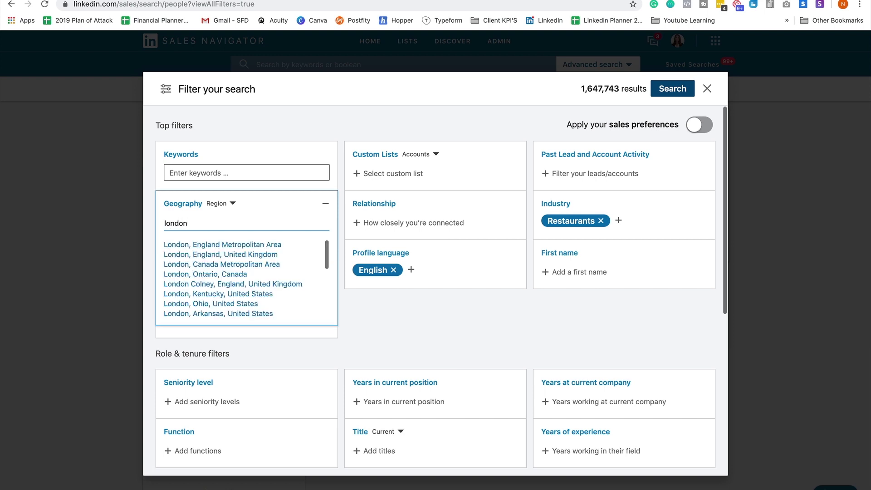
pyautogui.click(239, 254)
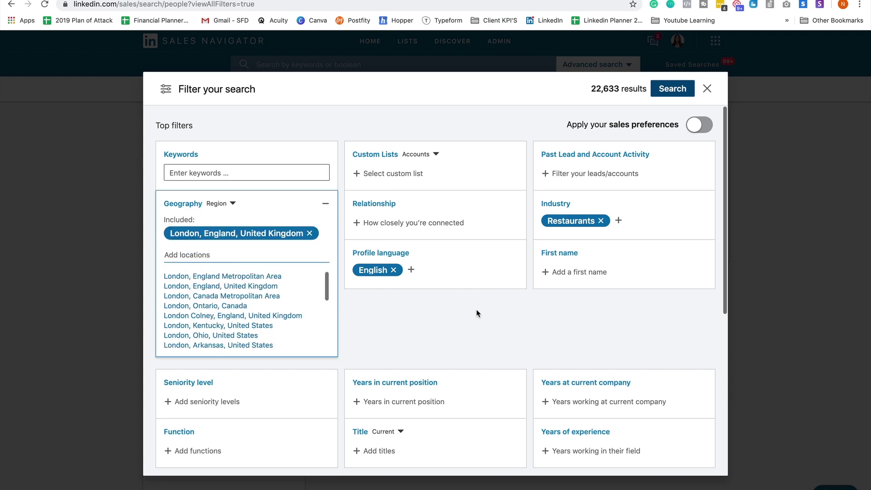
pyautogui.click(486, 317)
pyautogui.moveTo(586, 92); pyautogui.dragTo(619, 91)
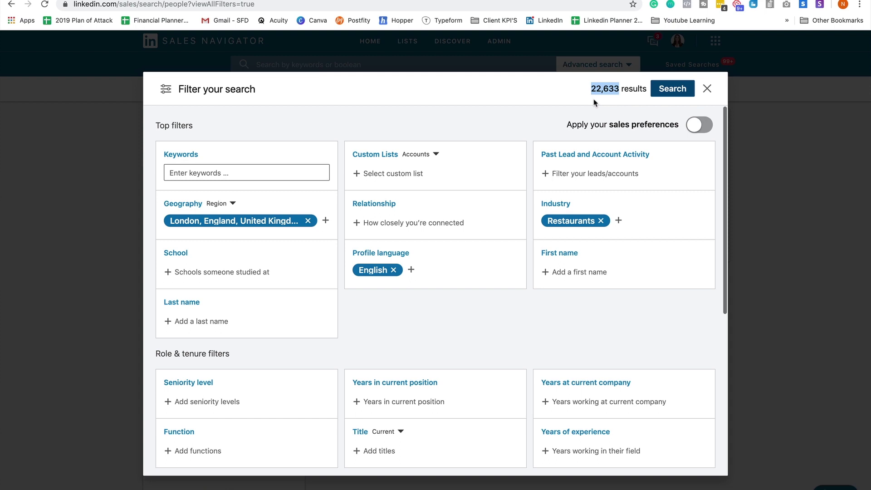
pyautogui.click(428, 311)
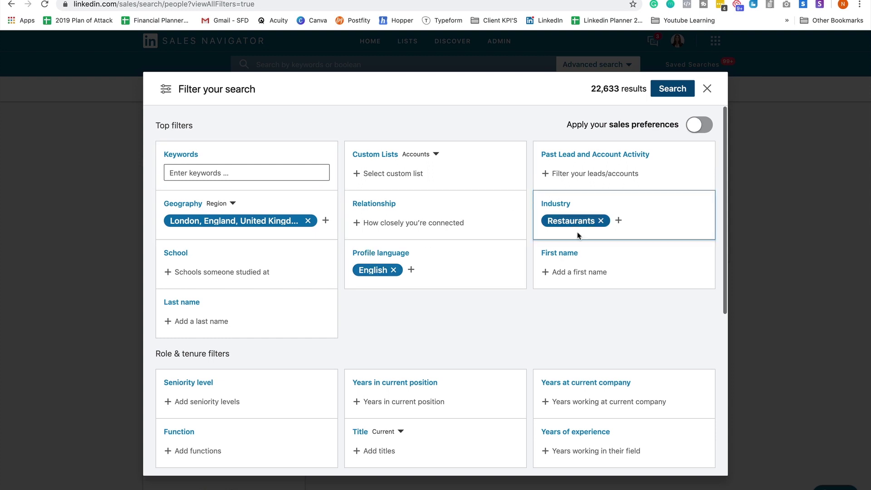
# Limit the leads to a company headcount of 11-50 and the Owner seniority level
pyautogui.scroll(-3, 543, 320)
pyautogui.scroll(-1, 544, 320)
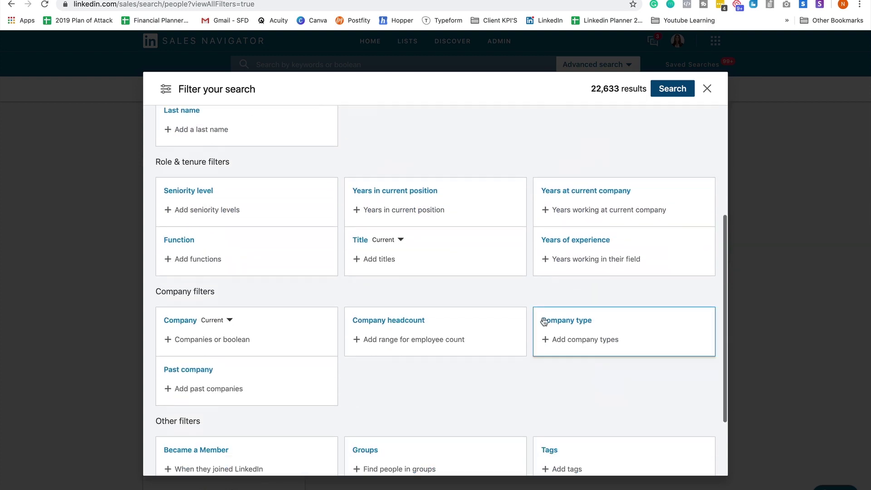
pyautogui.click(237, 209)
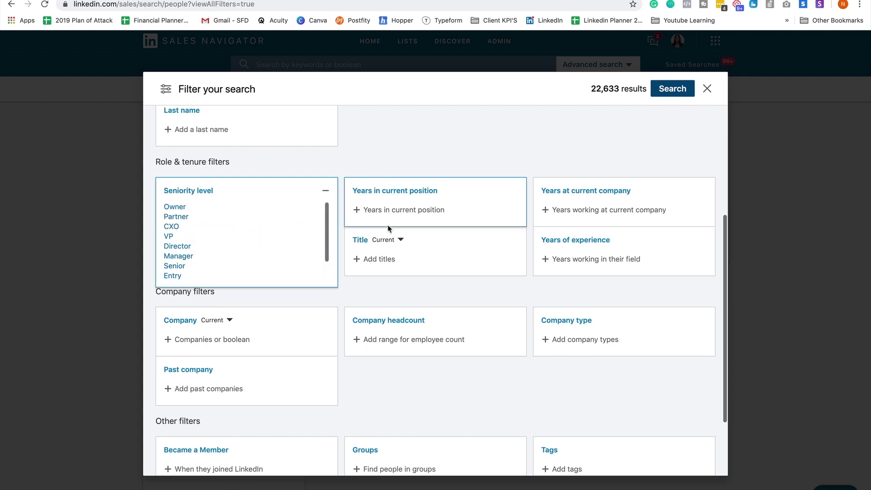
pyautogui.click(445, 152)
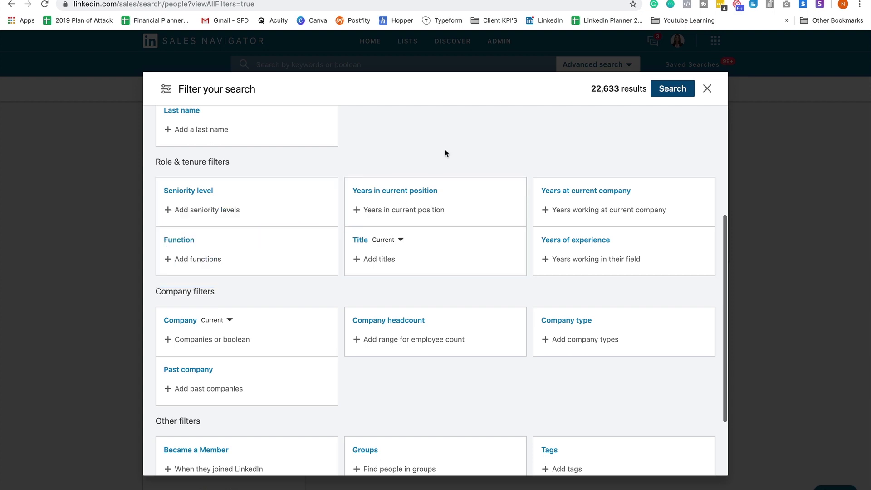
pyautogui.click(402, 338)
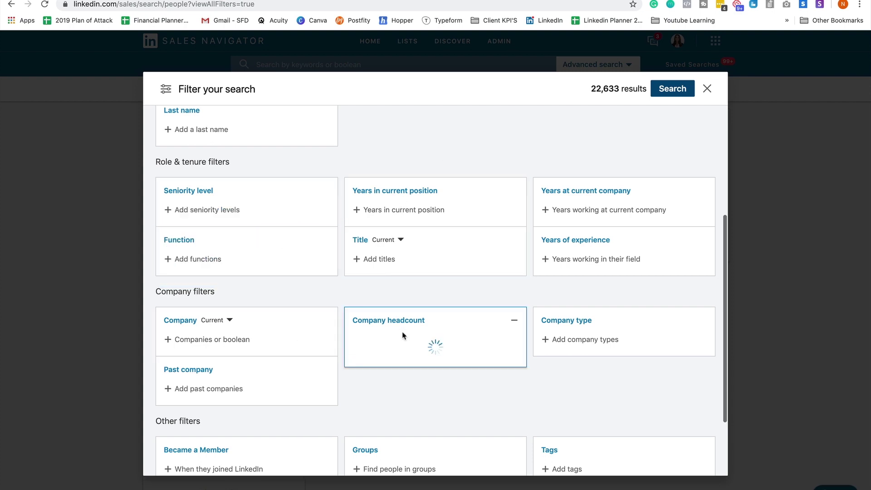
pyautogui.click(367, 357)
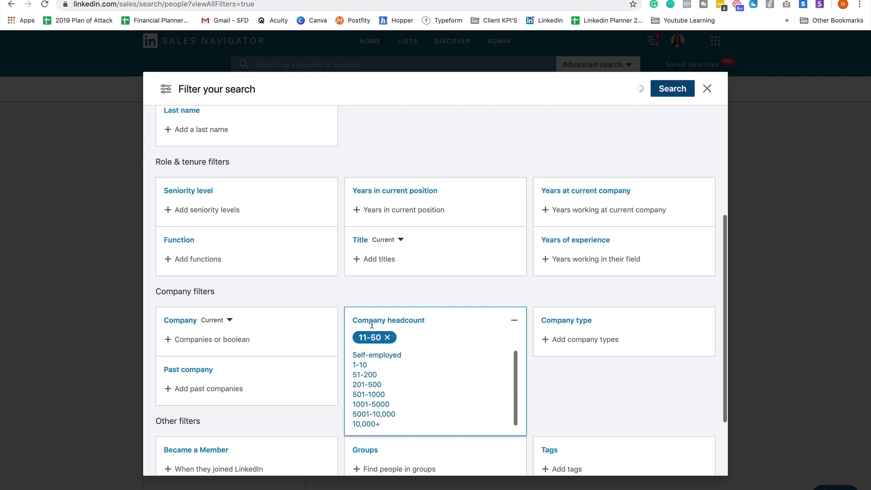
pyautogui.click(388, 291)
pyautogui.click(207, 211)
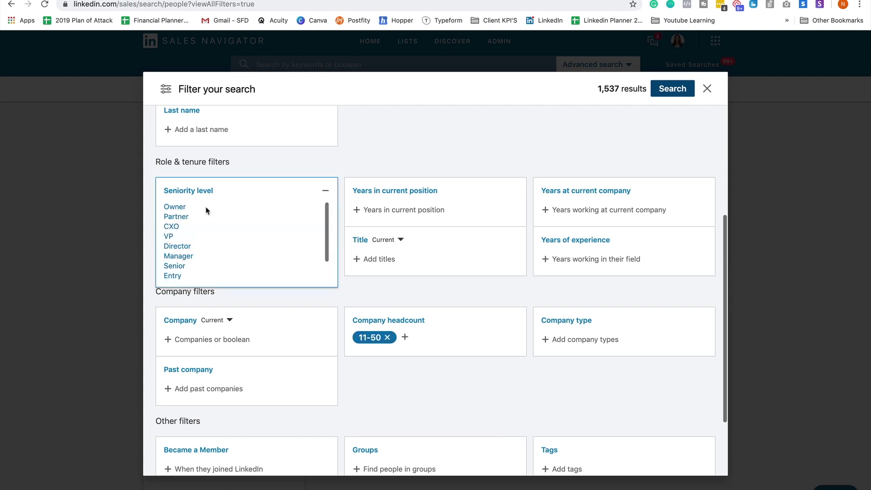
pyautogui.click(179, 210)
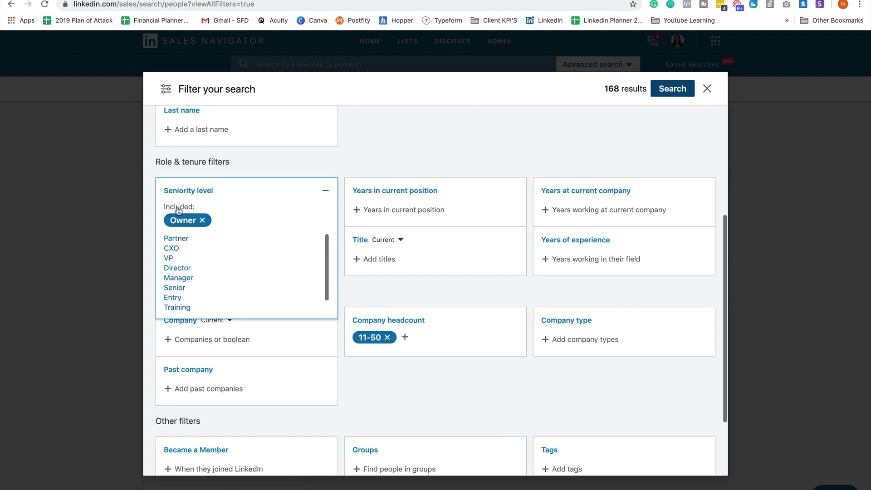
# Add London, England Metropolitan Area to the geography filter and remove London, England, United Kingdom
pyautogui.scroll(5, 410, 163)
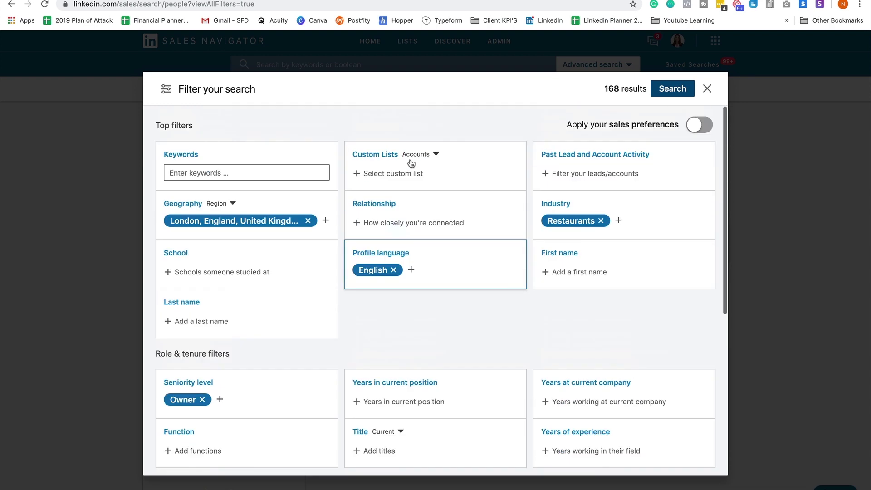
pyautogui.click(325, 221)
pyautogui.write('In')
pyautogui.write('ondon met')
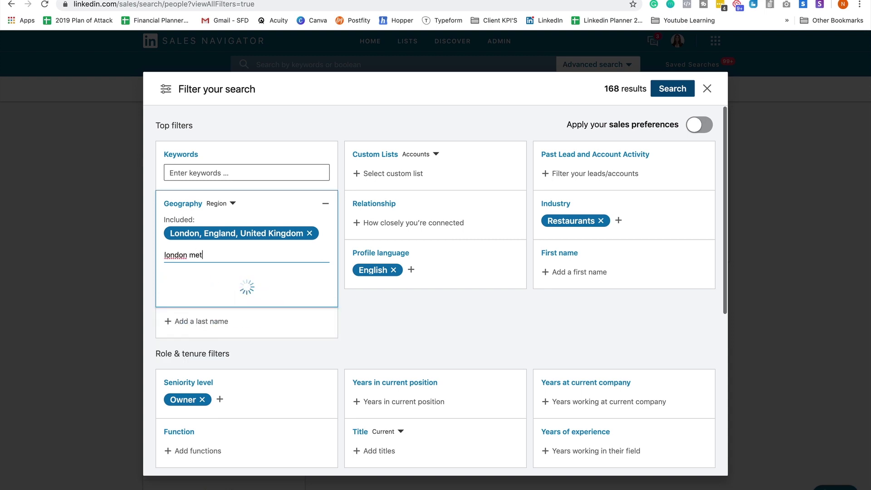
pyautogui.click(209, 281)
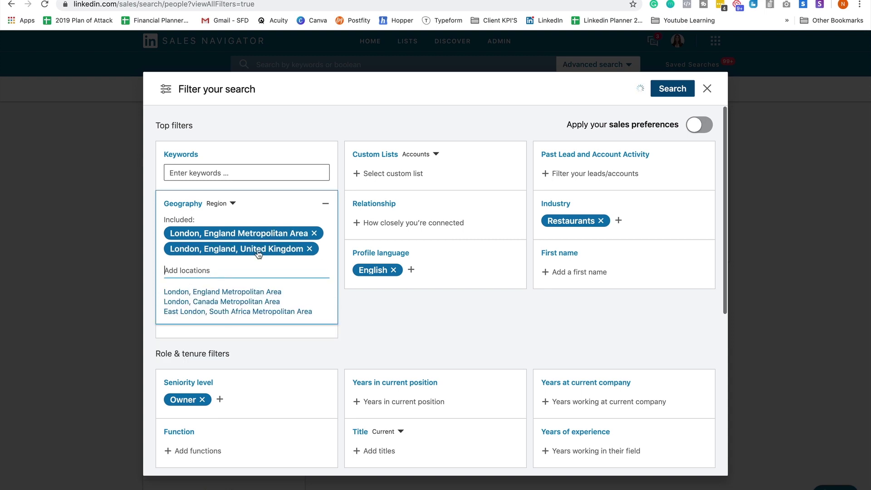
pyautogui.click(309, 248)
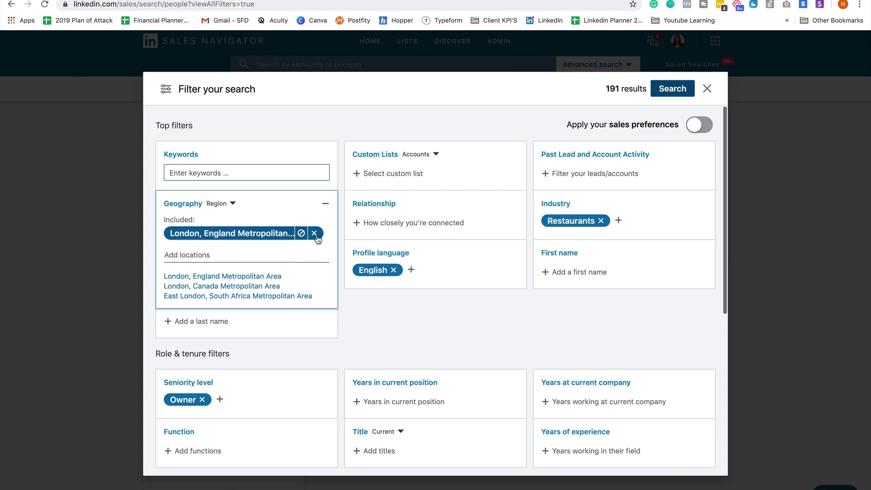
pyautogui.click(470, 326)
pyautogui.scroll(-3, 470, 327)
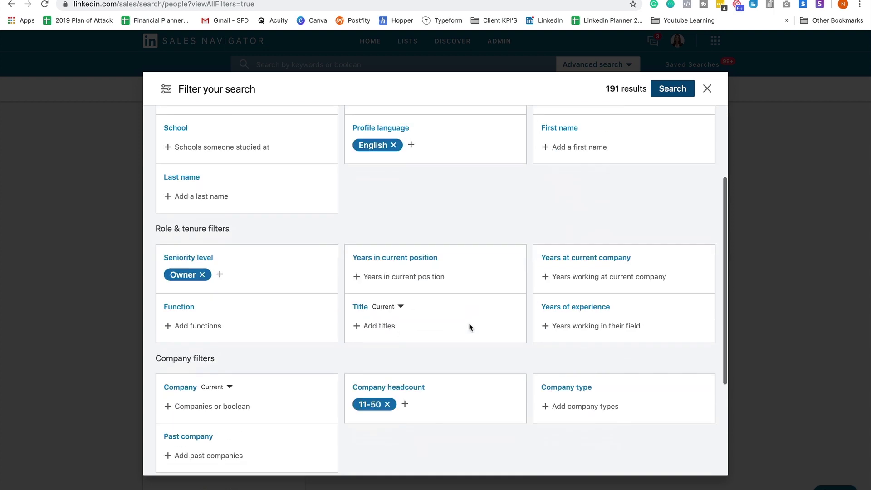
pyautogui.scroll(3, 470, 327)
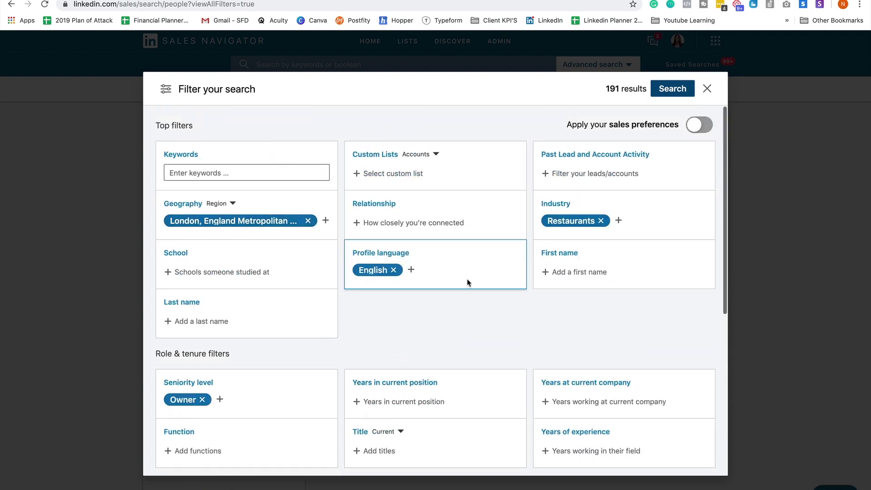
# Check the chosen lead filters and run the search with them
pyautogui.scroll(-6, 468, 282)
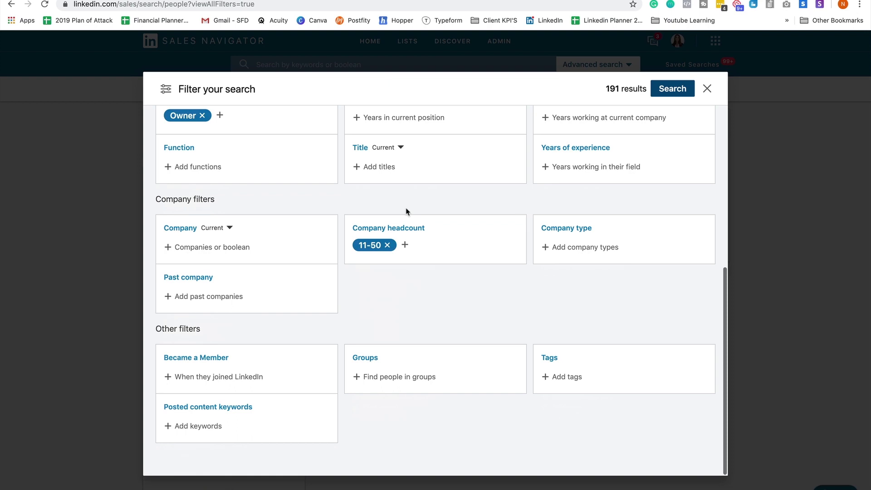
pyautogui.scroll(6, 407, 211)
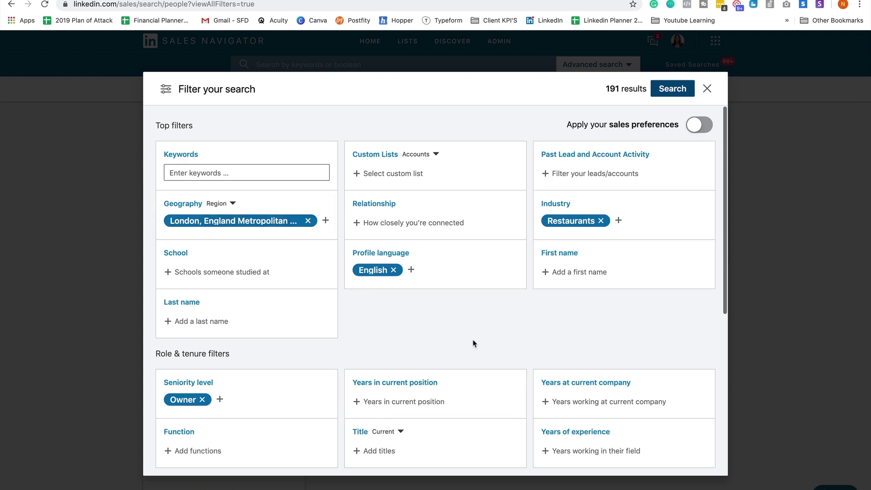
pyautogui.click(663, 91)
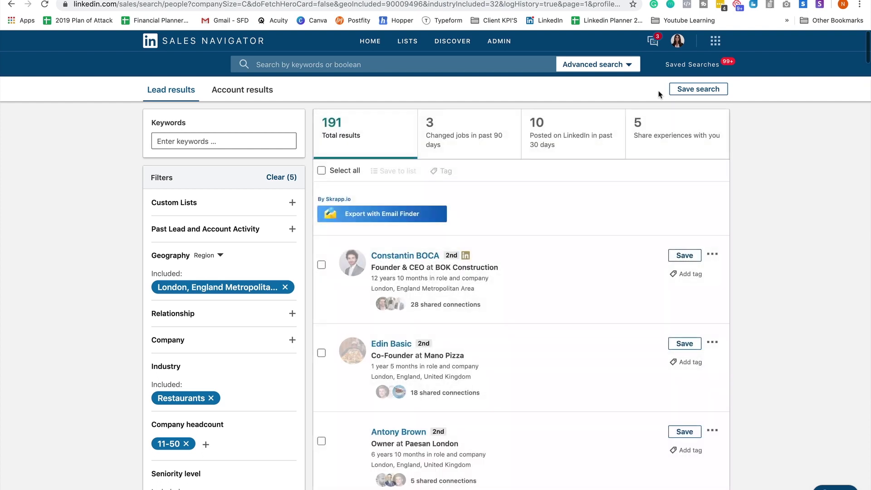
# Look through the lead results, examining each person's title, company and location for relevance to the target audience
pyautogui.scroll(-15, 567, 311)
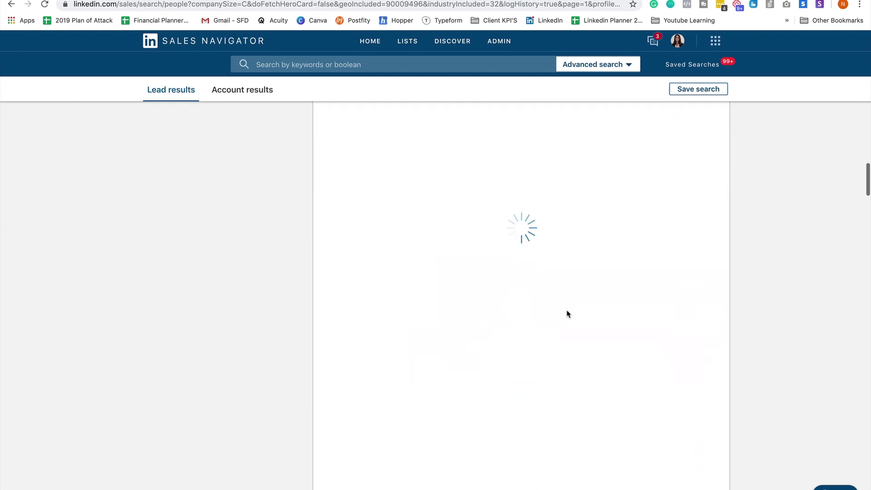
pyautogui.scroll(15, 568, 312)
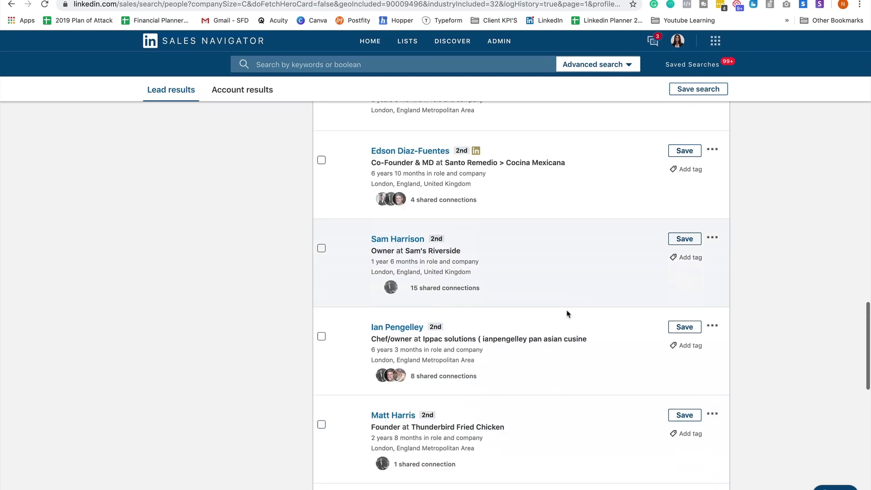
pyautogui.scroll(8, 567, 313)
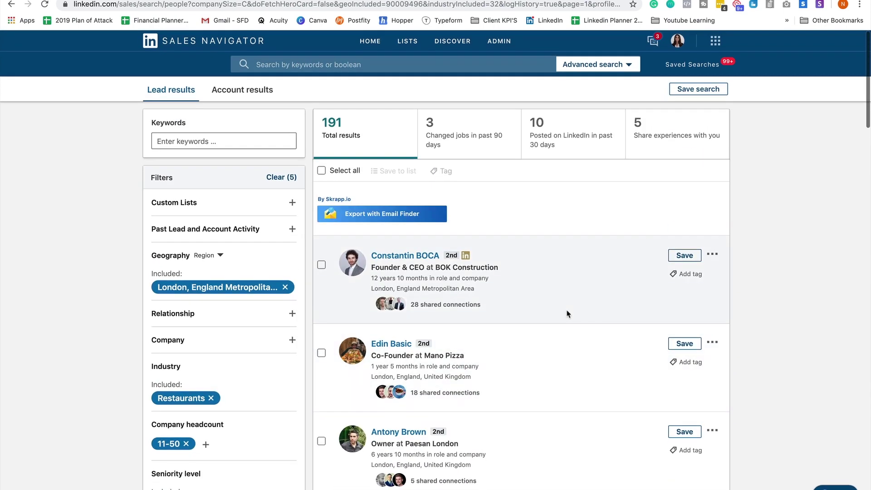
pyautogui.scroll(-6, 567, 313)
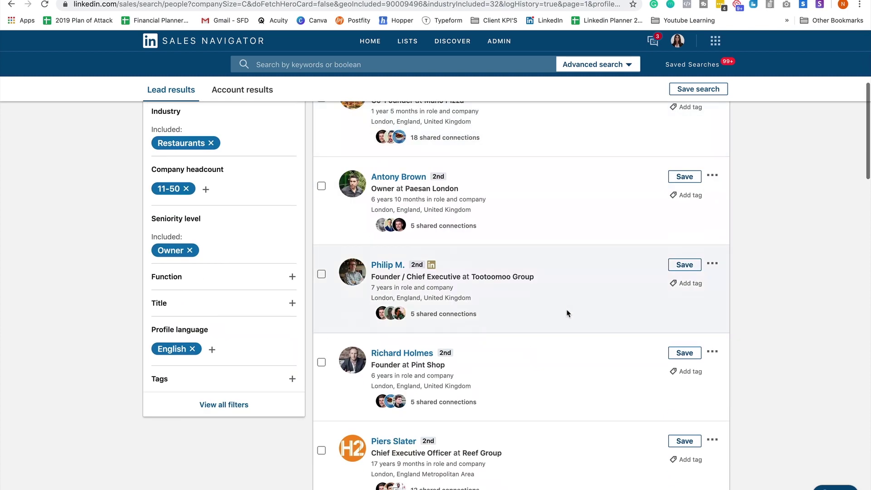
pyautogui.scroll(-6, 567, 313)
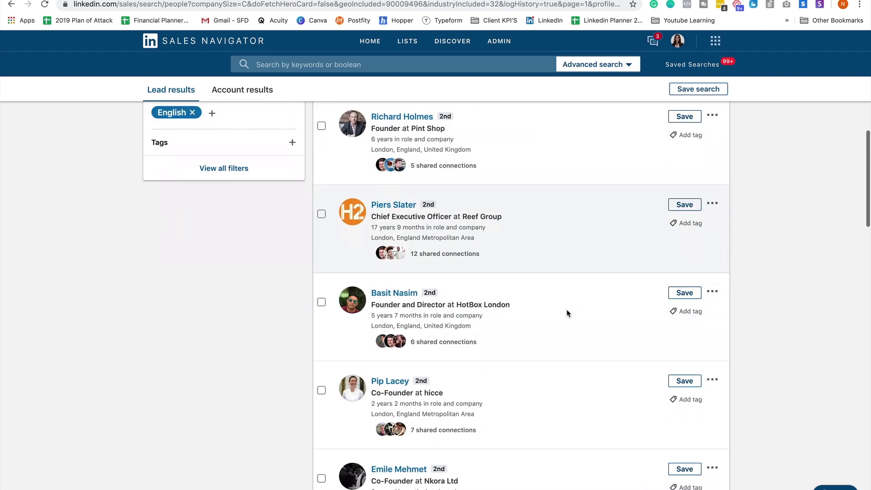
pyautogui.scroll(-2, 568, 313)
pyautogui.scroll(-1, 463, 307)
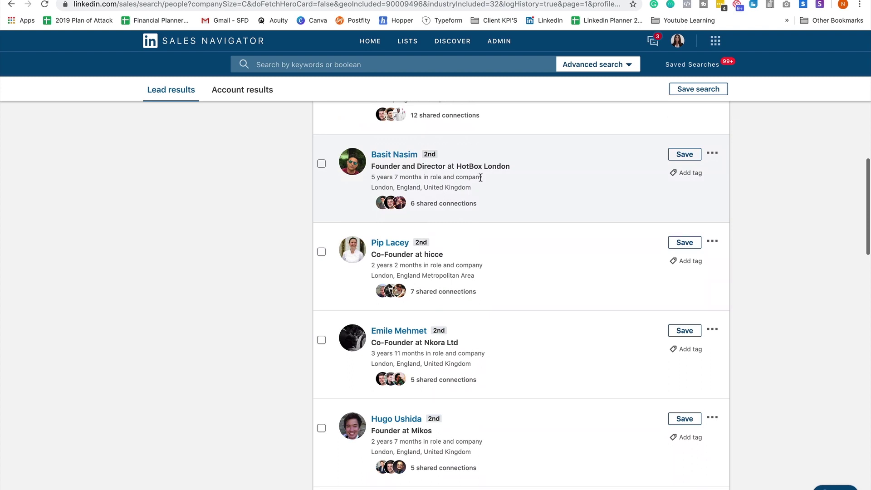
pyautogui.scroll(10, 821, 240)
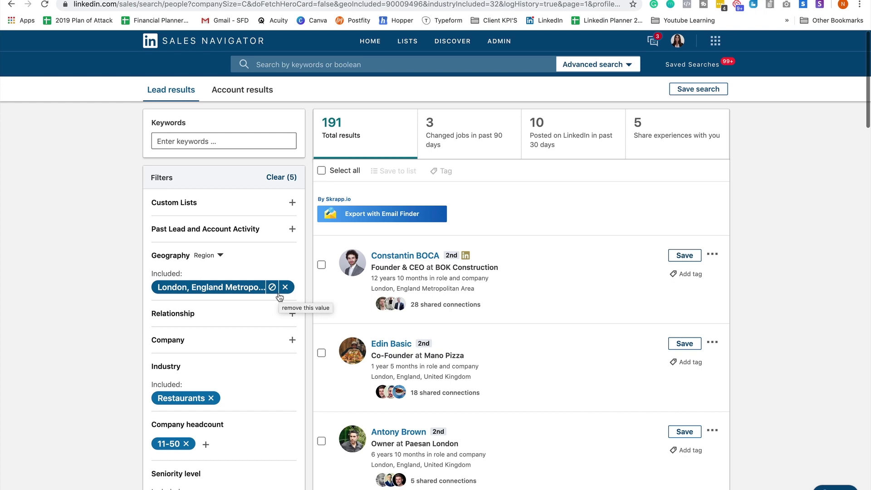
# Try narrowing the leads with the Boolean keywords "owner NOT director" and clear the keywords again
pyautogui.click(165, 141)
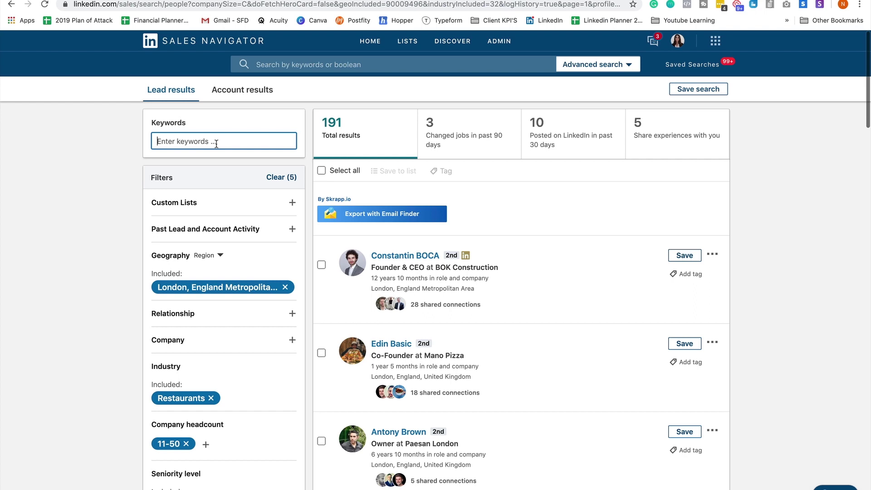
pyautogui.write('owner NOT director')
pyautogui.press('Return')
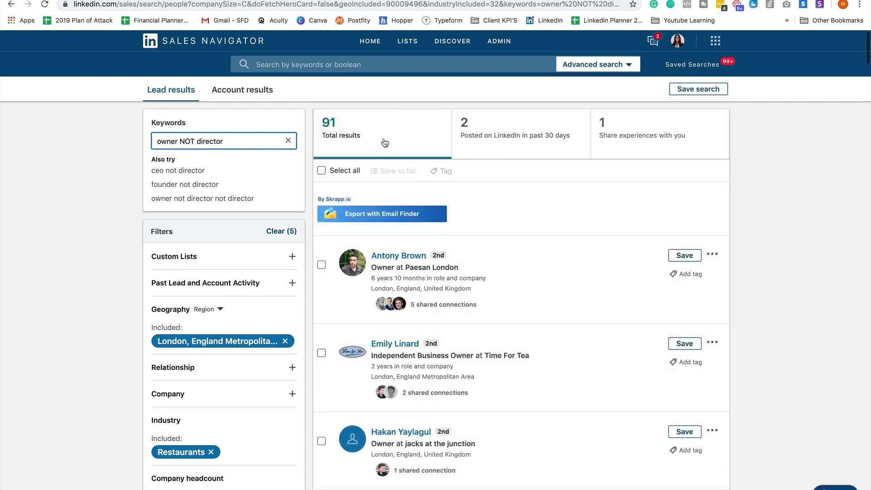
pyautogui.moveTo(224, 141); pyautogui.dragTo(197, 141)
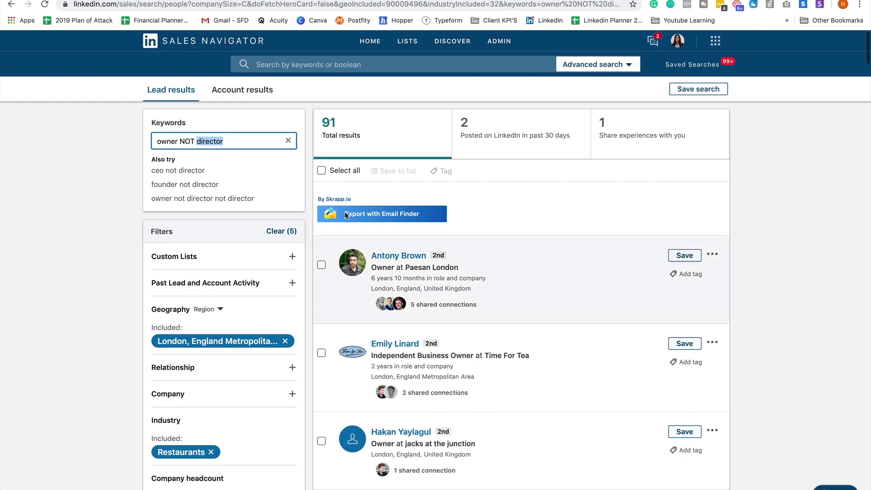
pyautogui.click(288, 140)
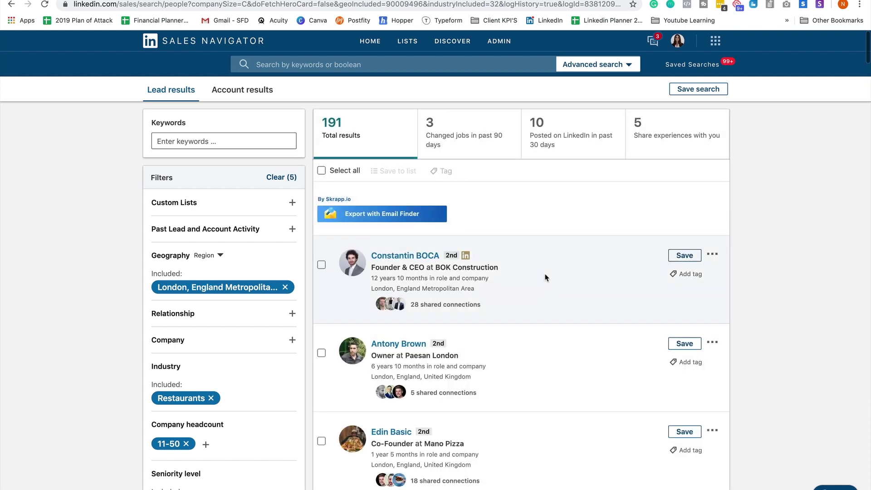
# Save the London lead search as "1. LDN, Rest, 11-50, Owner" with a weekly alert and close the saved searches
pyautogui.scroll(-5, 572, 280)
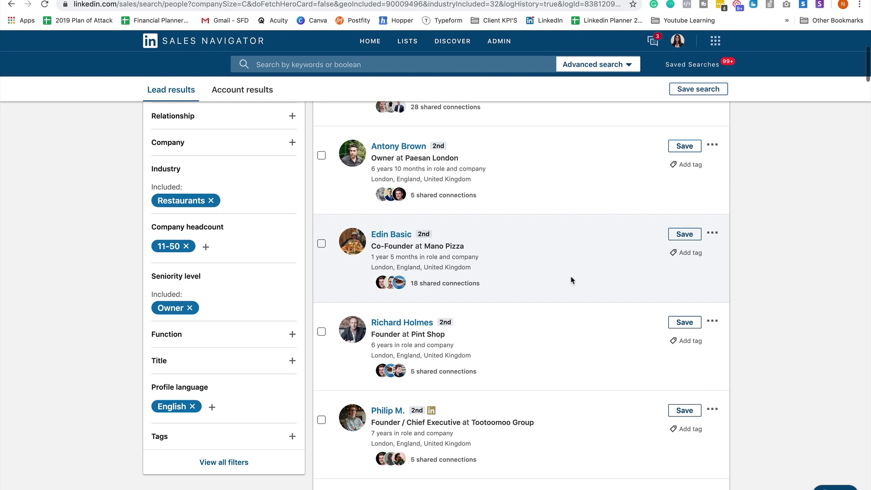
pyautogui.scroll(5, 571, 280)
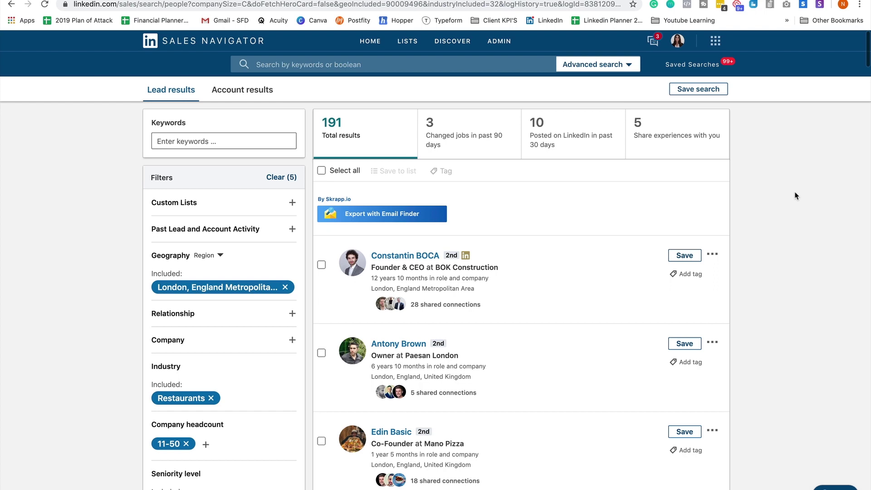
pyautogui.click(701, 90)
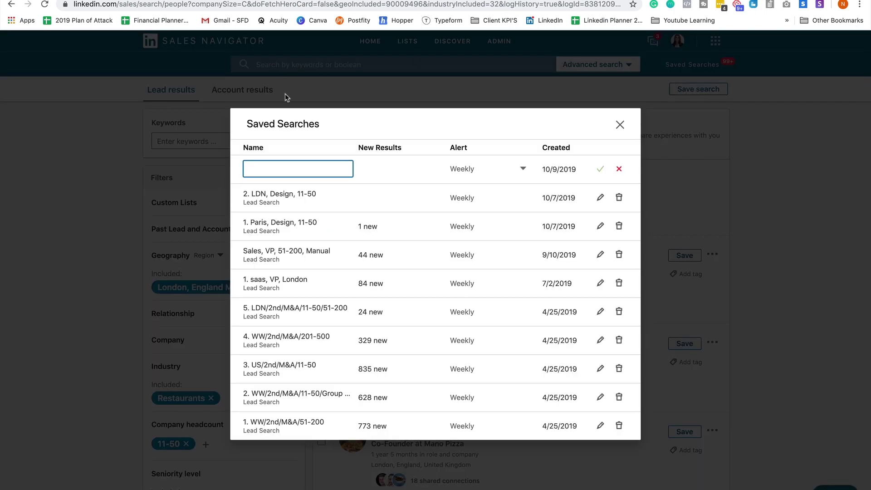
pyautogui.write('1')
pyautogui.write('LDN, Rest, 11-50, Owner')
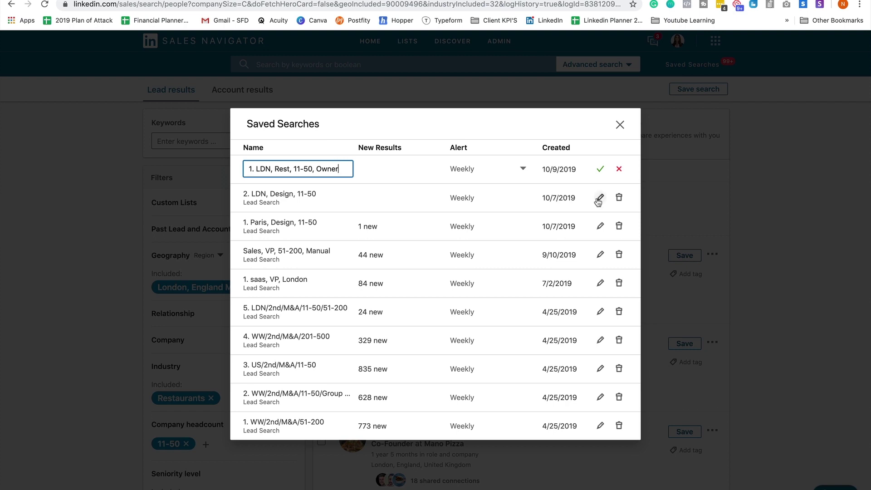
pyautogui.click(523, 168)
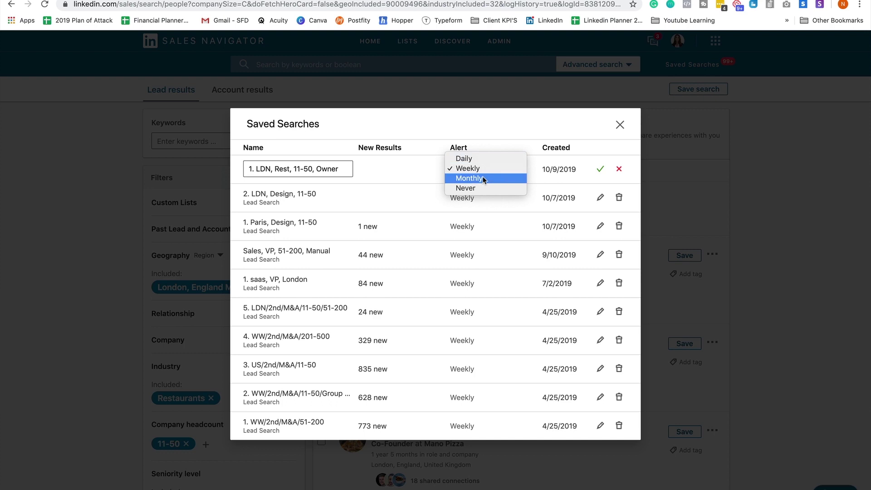
pyautogui.click(599, 172)
pyautogui.click(599, 171)
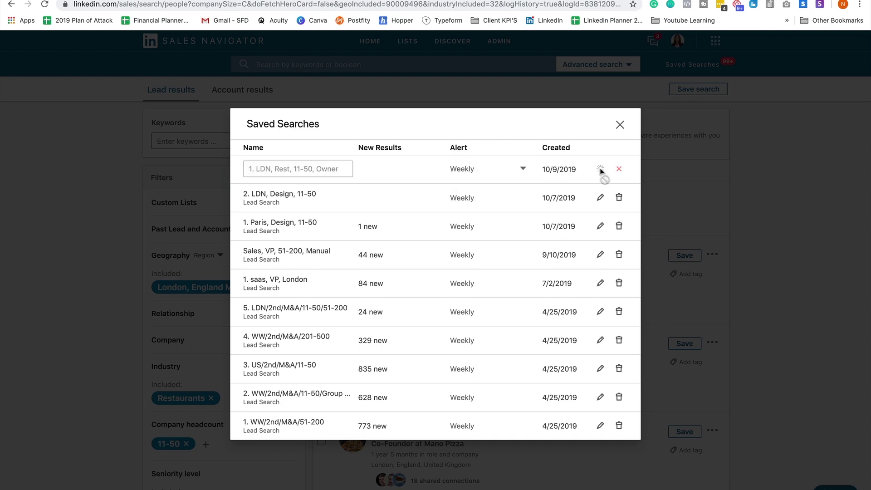
pyautogui.click(619, 124)
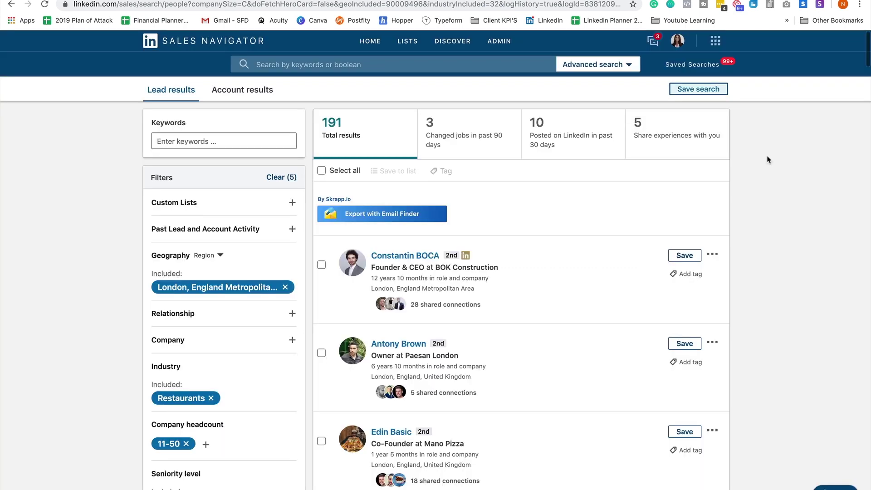
# Replace the London geography filter with New York City Metropolitan Area and run the lead search
pyautogui.click(608, 65)
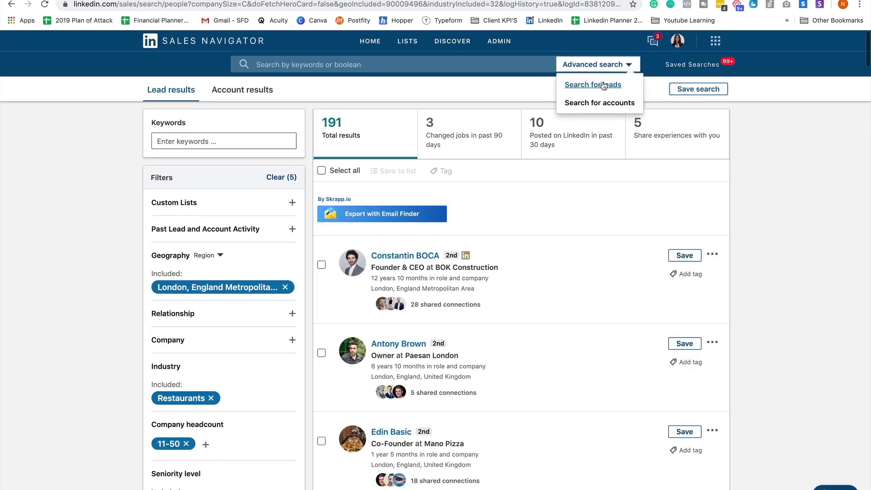
pyautogui.click(603, 84)
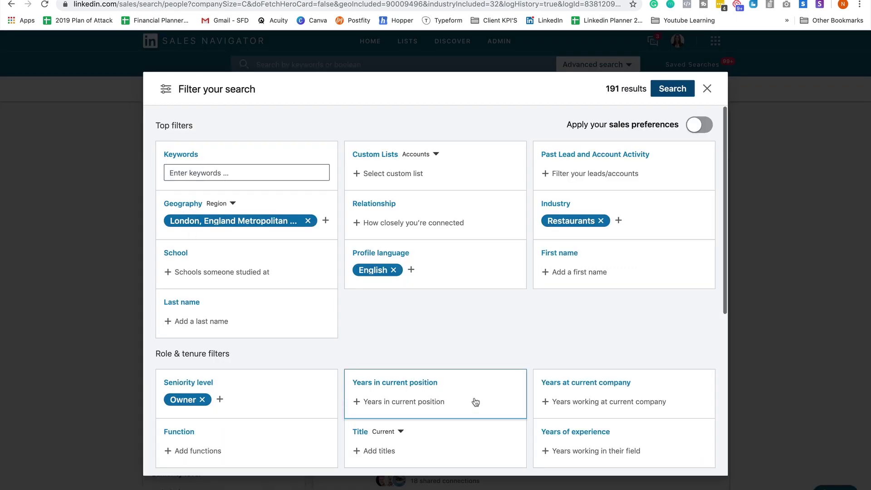
pyautogui.scroll(-5, 475, 395)
pyautogui.scroll(5, 475, 395)
pyautogui.click(308, 222)
pyautogui.click(221, 222)
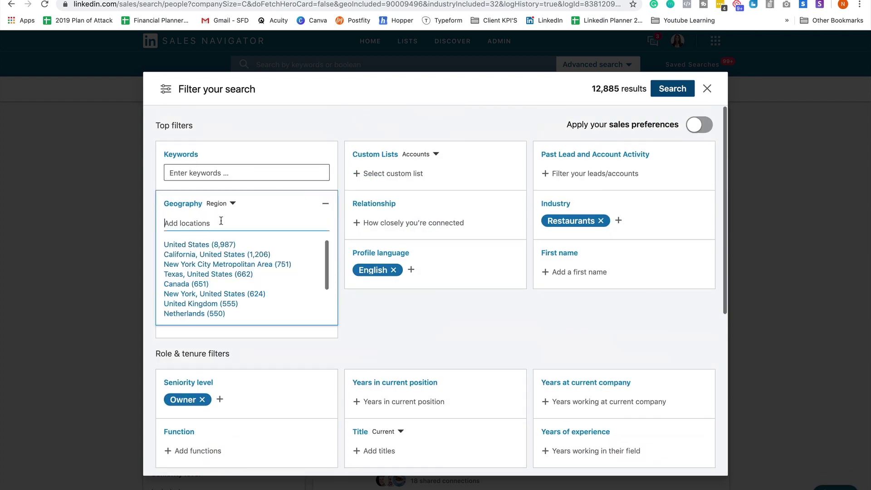
pyautogui.write('new')
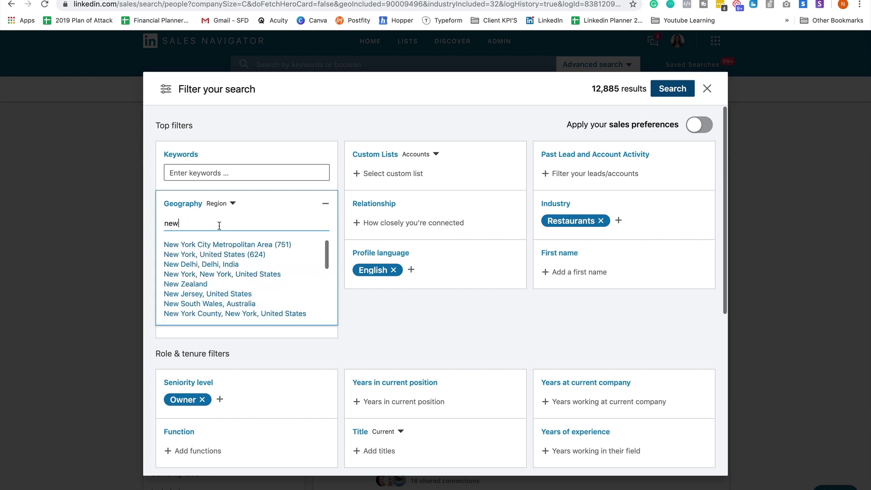
pyautogui.click(209, 245)
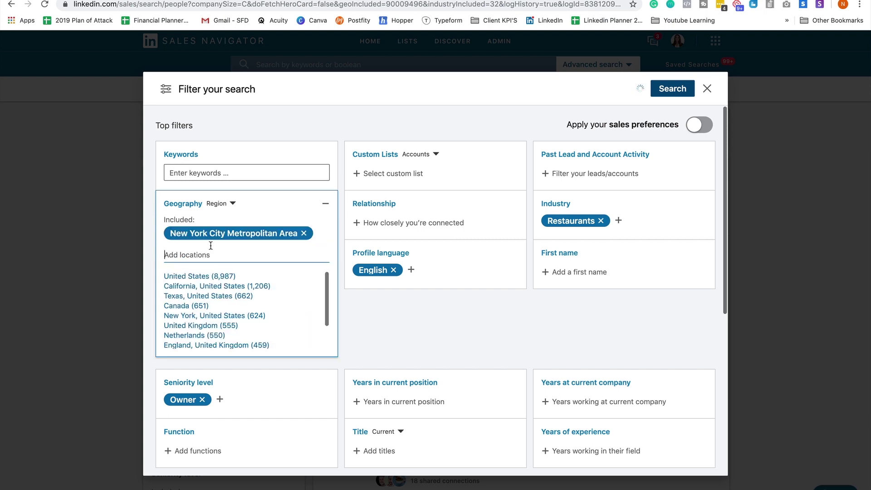
pyautogui.click(528, 321)
pyautogui.click(666, 89)
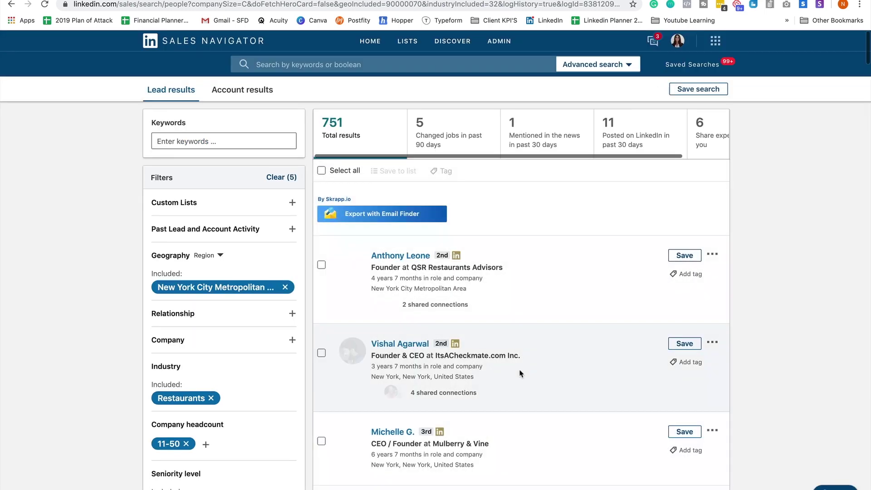
# Save the New York lead search as "2. NY, Rest, 11-50, Owner" and close the saved searches
pyautogui.scroll(-10, 521, 373)
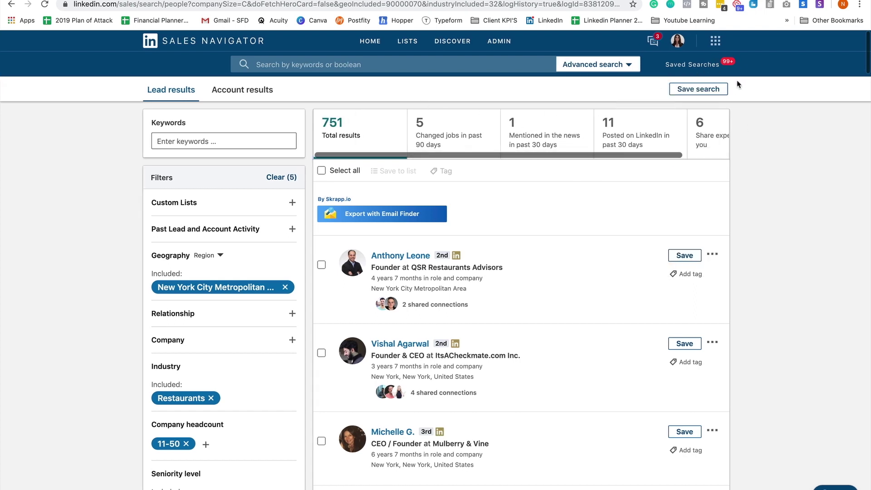
pyautogui.click(714, 91)
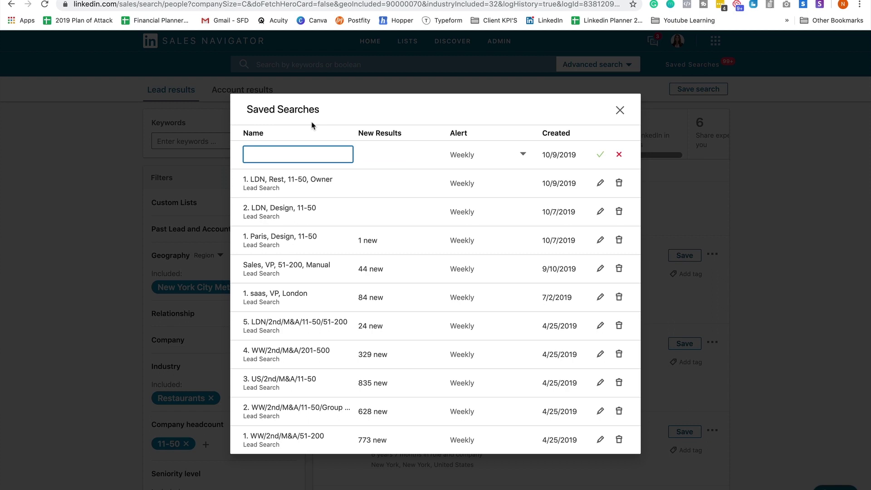
pyautogui.write('2. NY, Rest, 11-50, Owner')
pyautogui.click(600, 153)
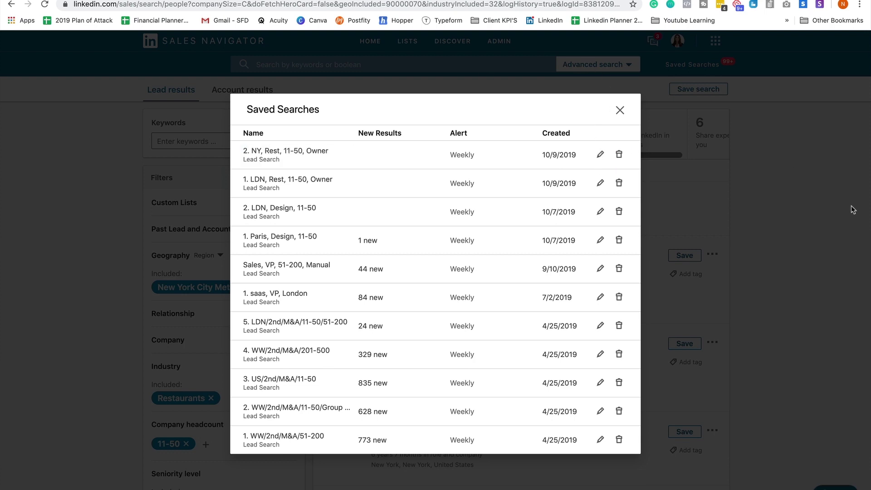
pyautogui.click(619, 110)
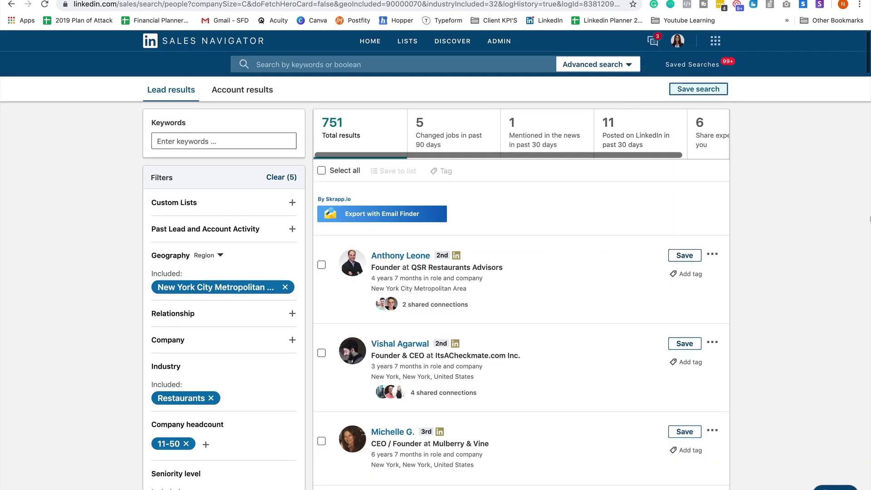